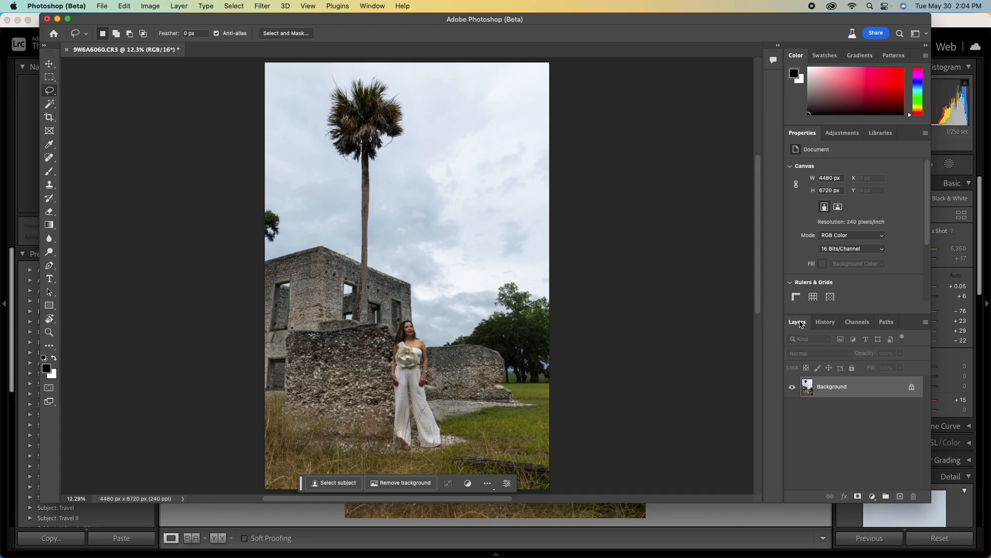
Start cropping the photo and extend the crop frame past its left edge to about 6616 × 6720 px.
key(super+minus)
key(super+minus)
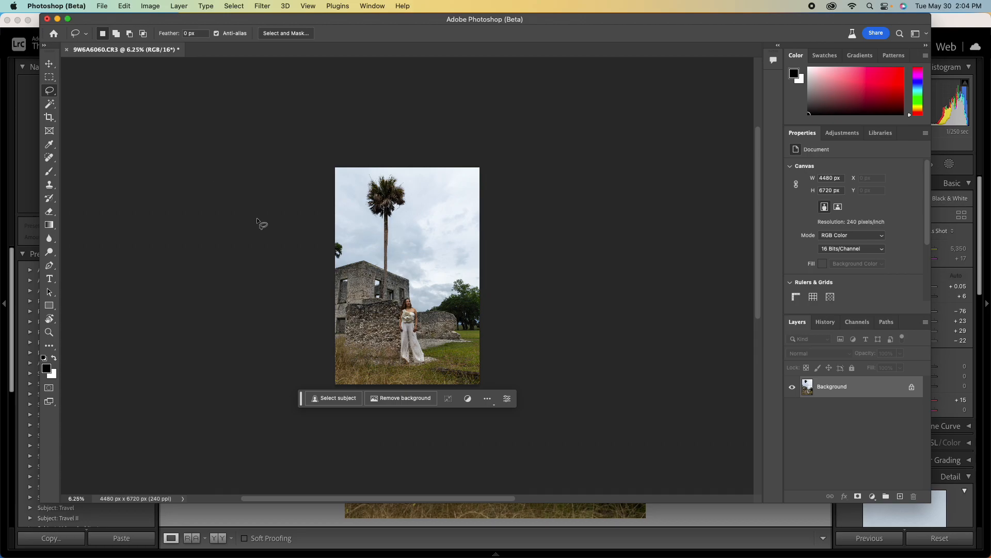
key(c)
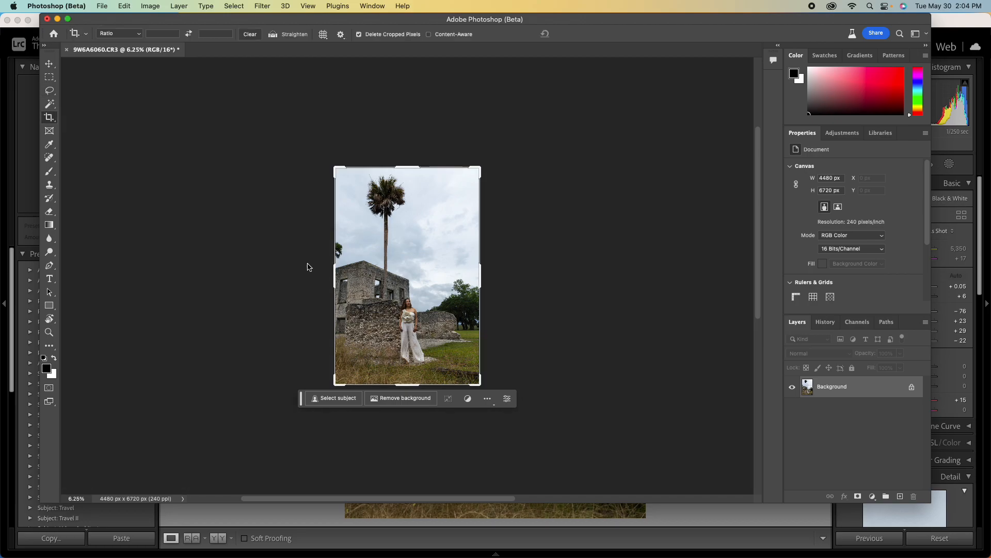
drag(336, 275, 302, 277)
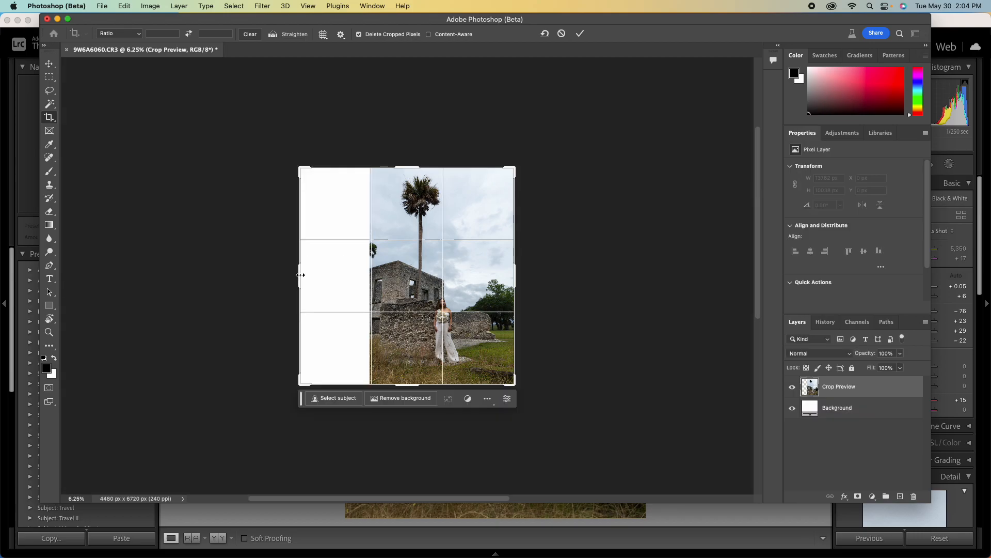
Try the 5:7 crop ratio swapped to landscape, followed by the 16:9 ratio.
click(140, 34)
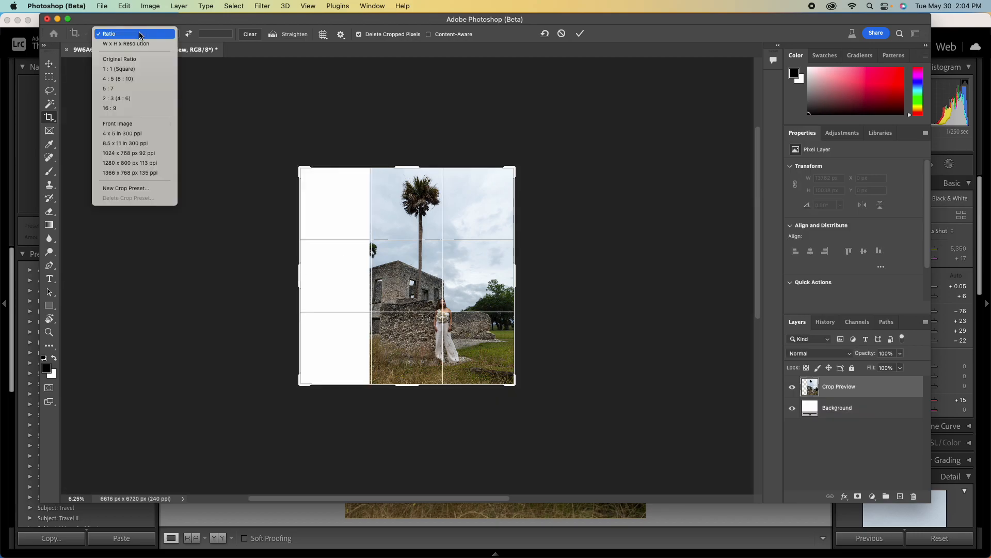
click(143, 90)
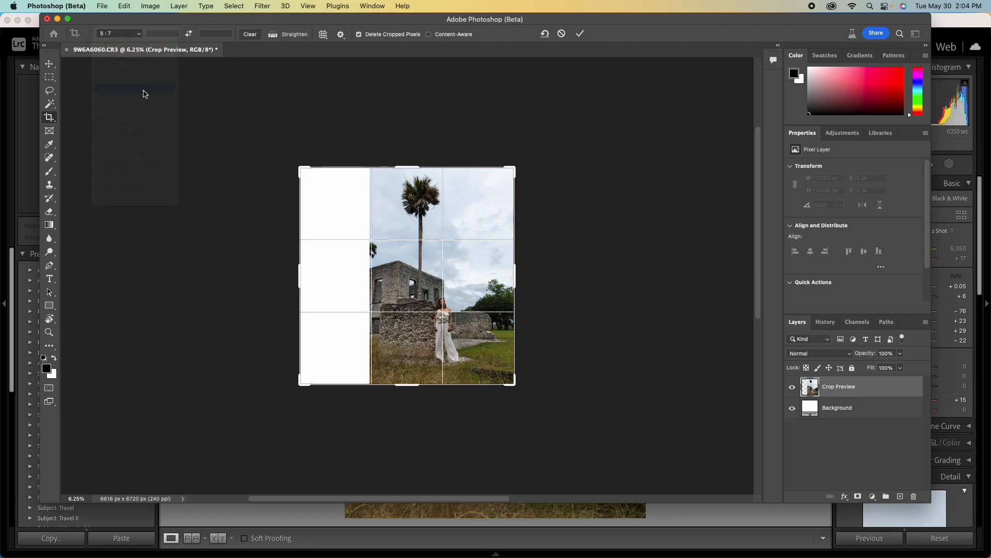
click(189, 34)
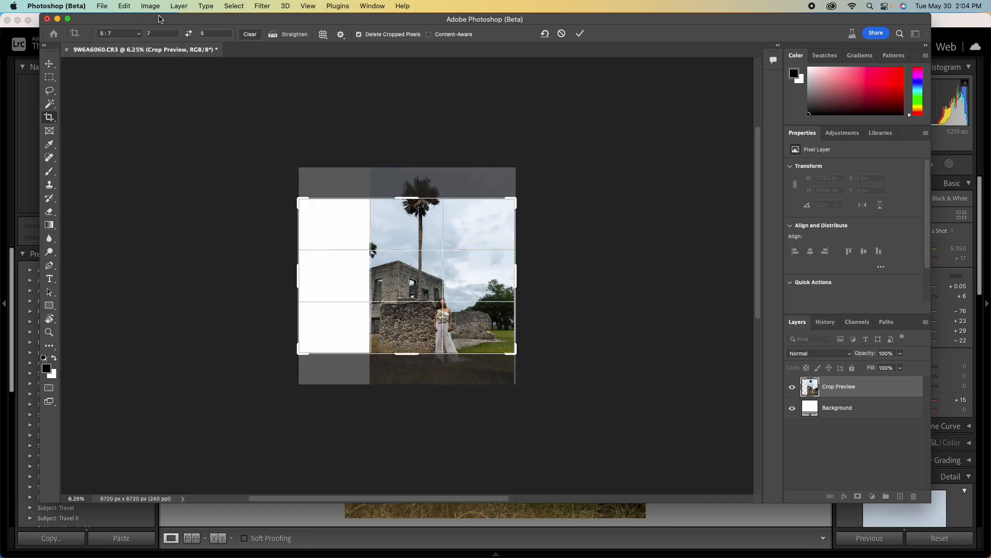
click(131, 34)
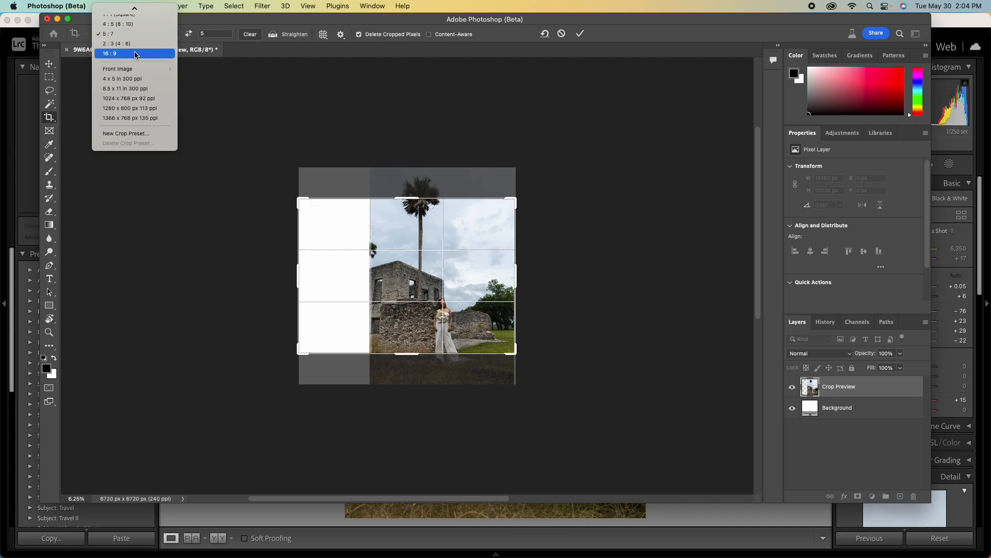
scroll(135, 55, up, 3)
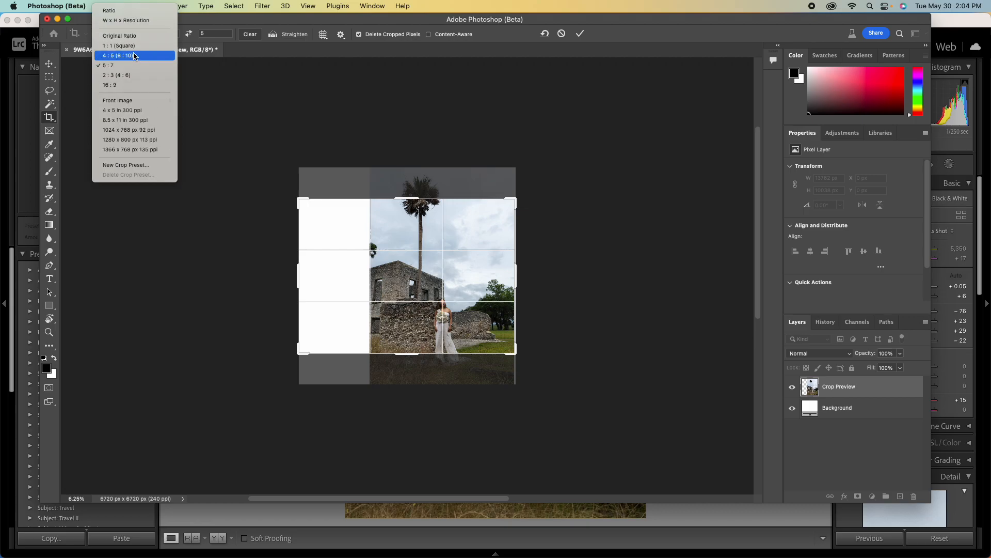
click(130, 86)
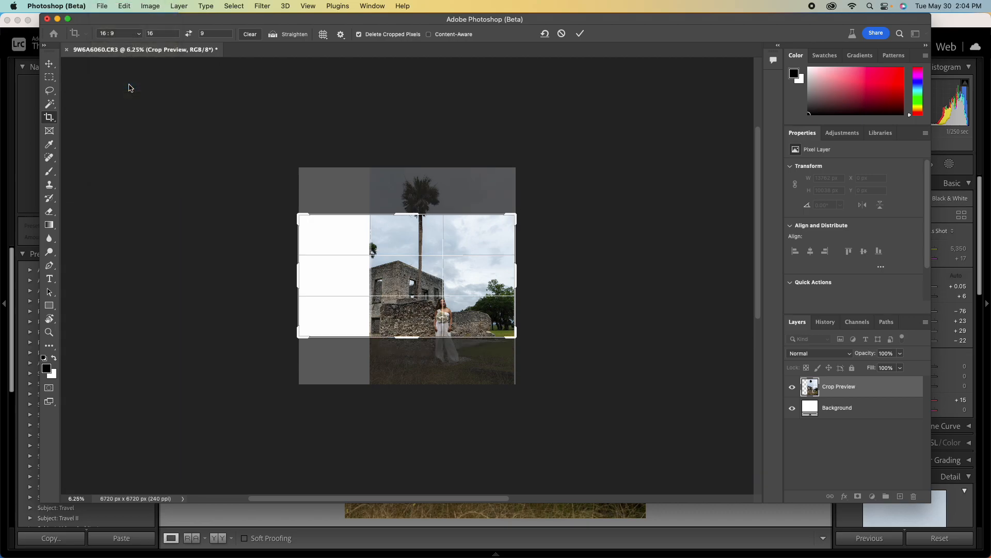
Crop at the 2:3 ratio swapped to landscape, expanding the canvas to 10080 × 6720 px with blank space on both sides of the photo.
click(132, 34)
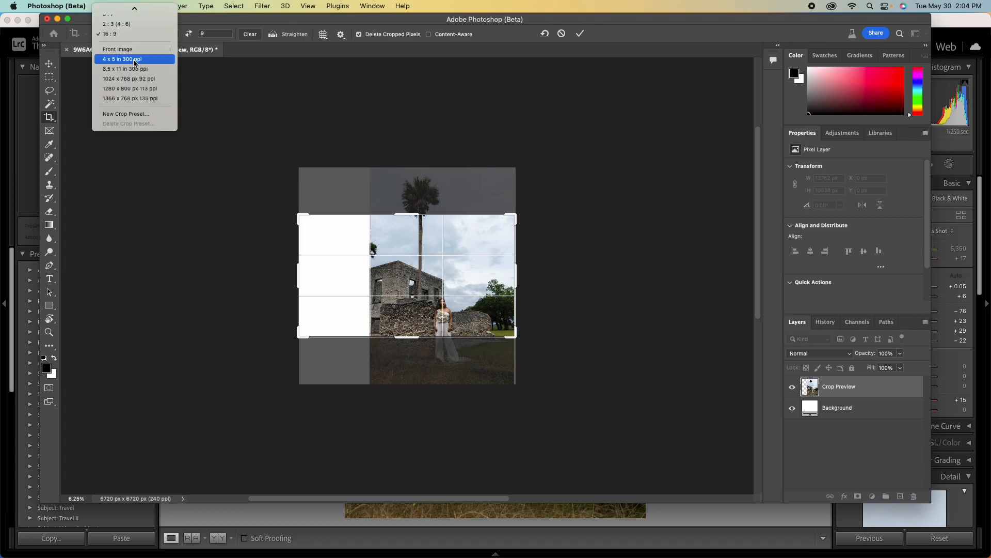
scroll(131, 62, up, 3)
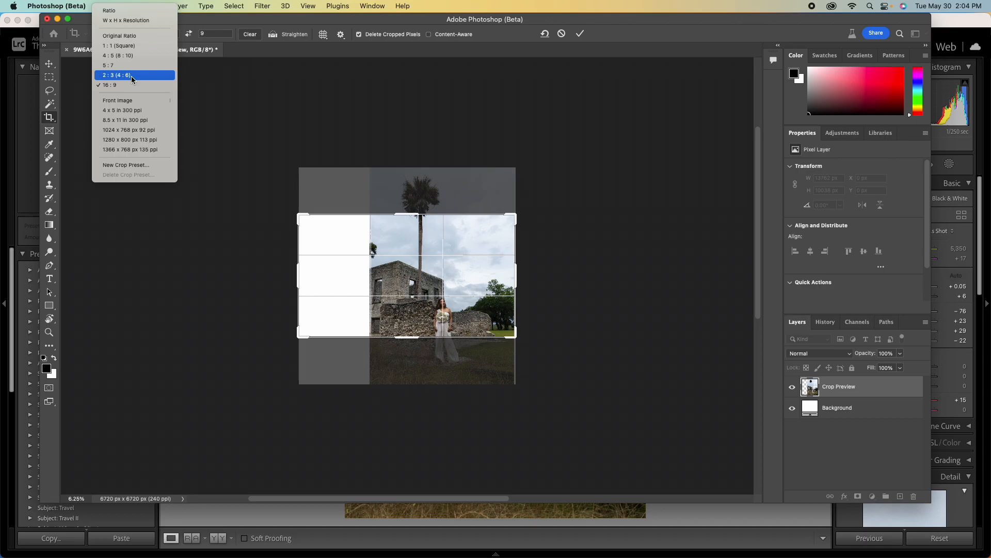
click(131, 76)
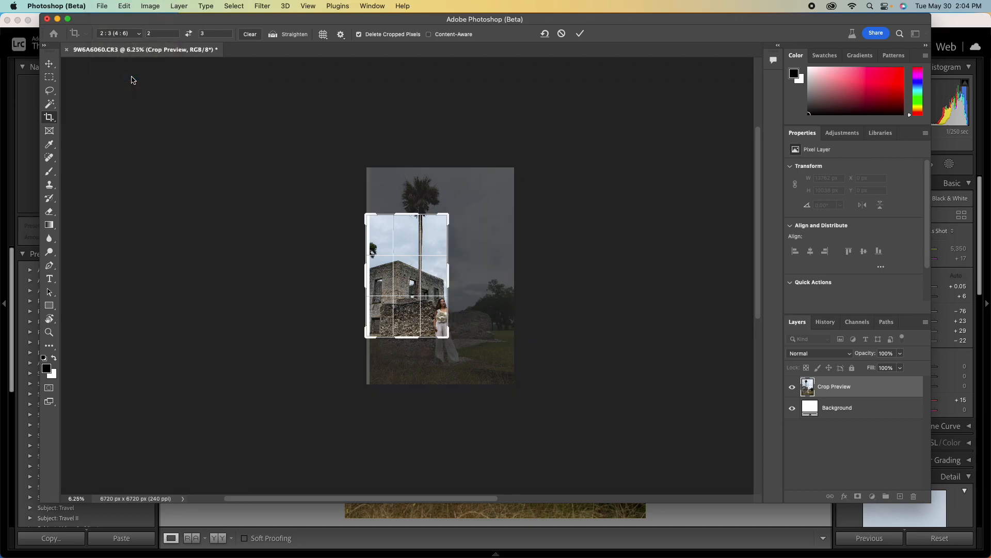
click(189, 34)
drag(466, 238, 526, 216)
drag(293, 353, 257, 401)
drag(425, 309, 384, 309)
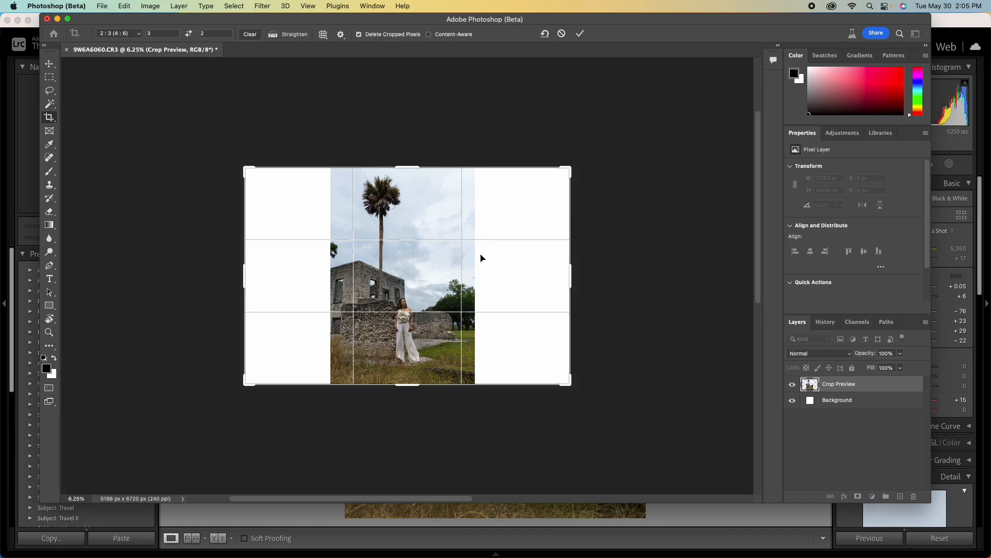
click(830, 403)
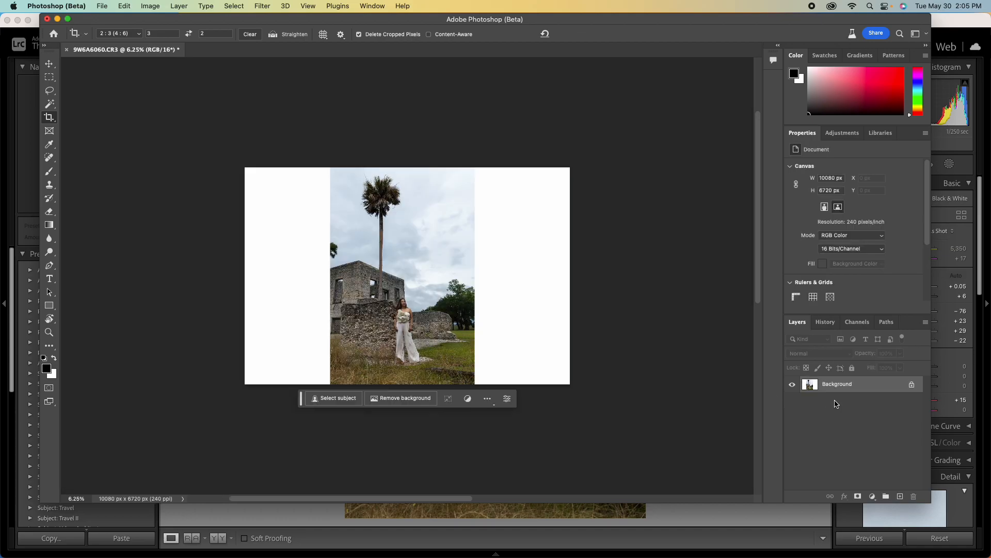
Select the blank canvas right of the photo plus a strip of its edge, and fill it with Generative Fill using no prompt.
click(44, 64)
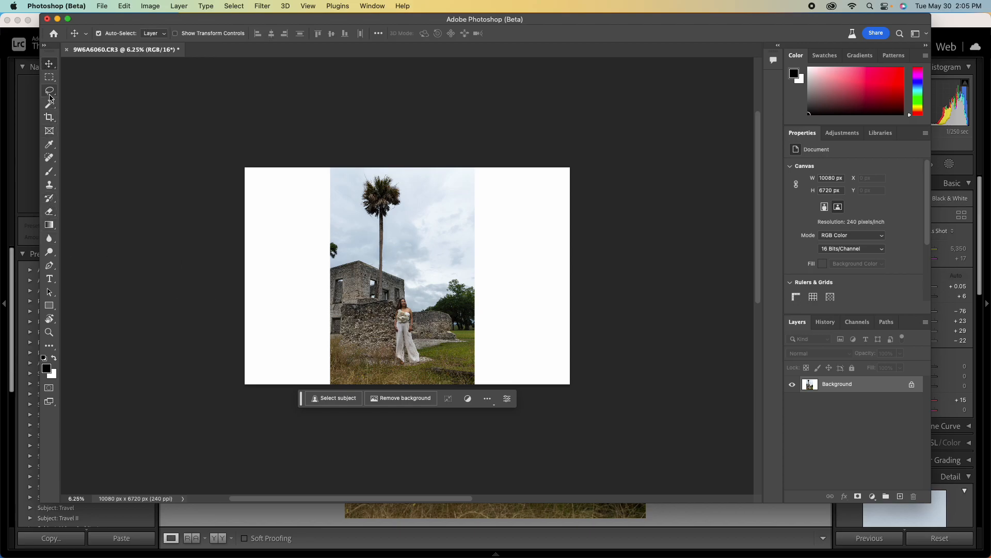
click(49, 76)
drag(583, 396, 442, 259)
drag(452, 184, 450, 164)
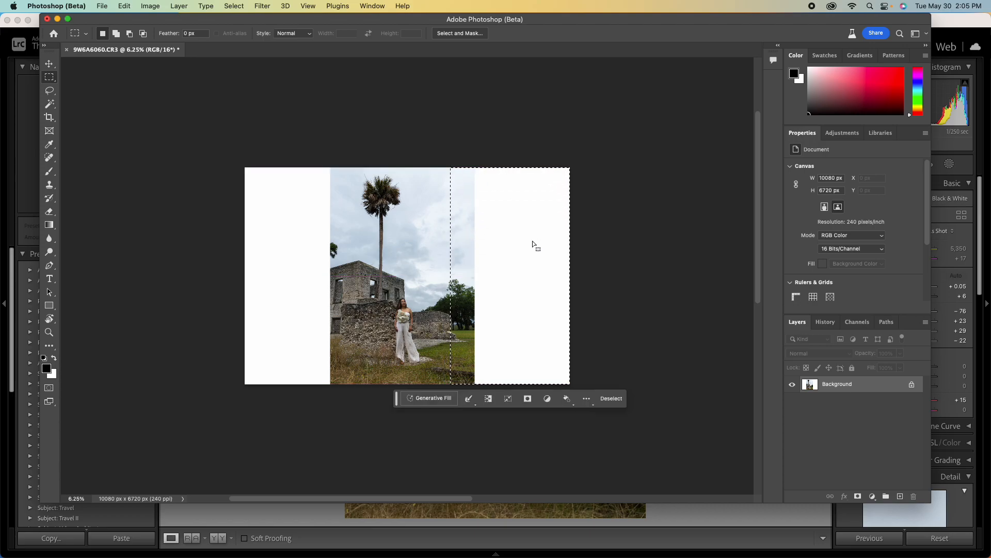
click(440, 398)
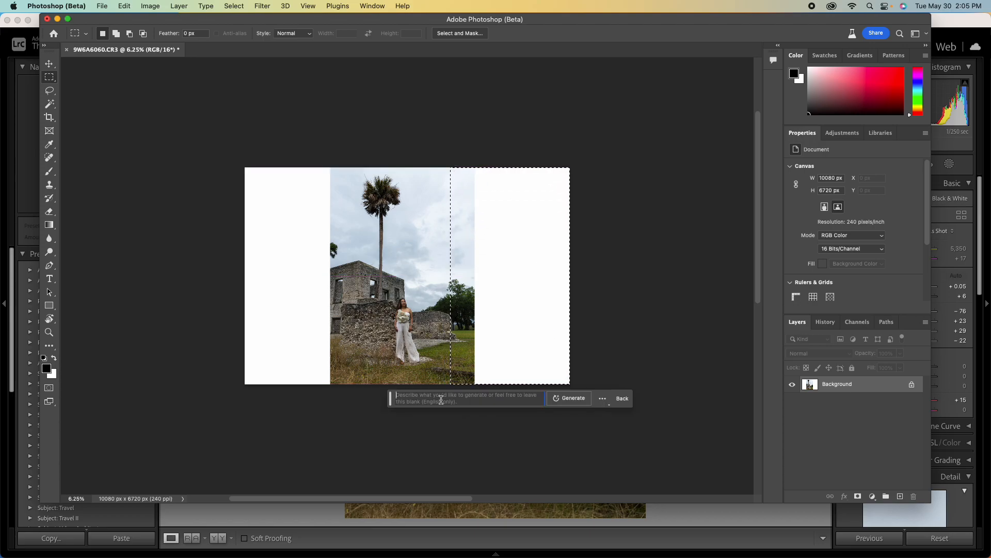
click(572, 398)
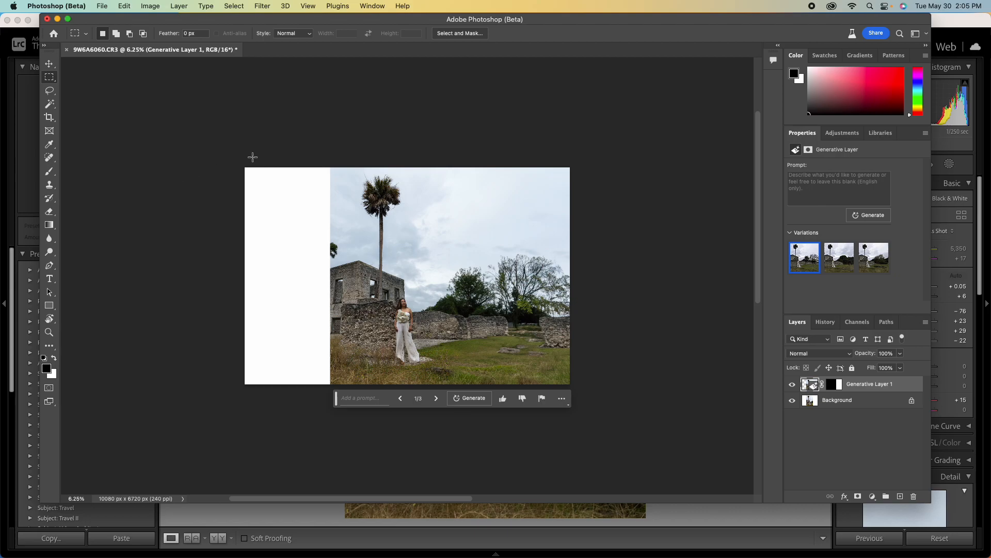
Fill the blank left side, overlapping the photo's edge, with a promptless Generative Fill from the Background layer, and merge the visible layers.
drag(237, 157, 358, 395)
click(838, 401)
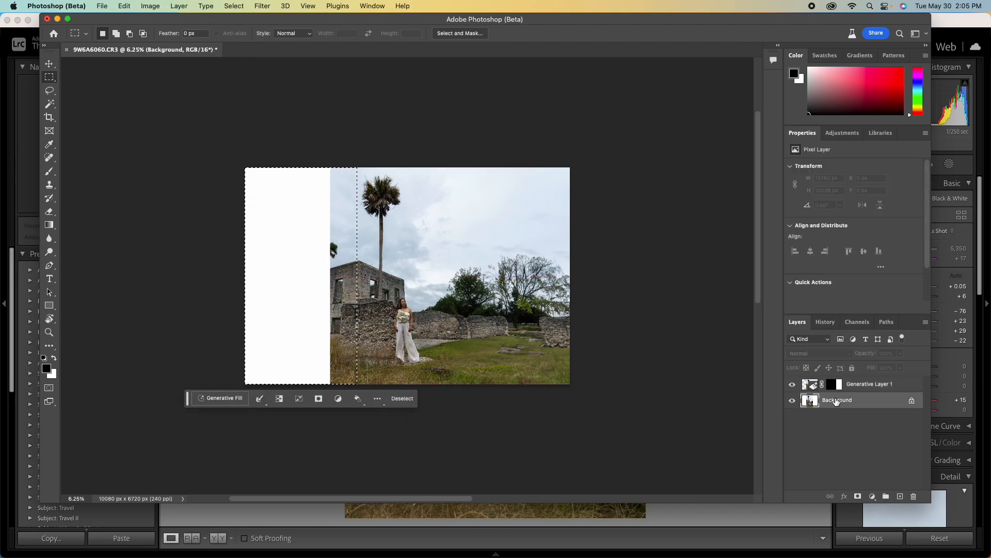
click(218, 403)
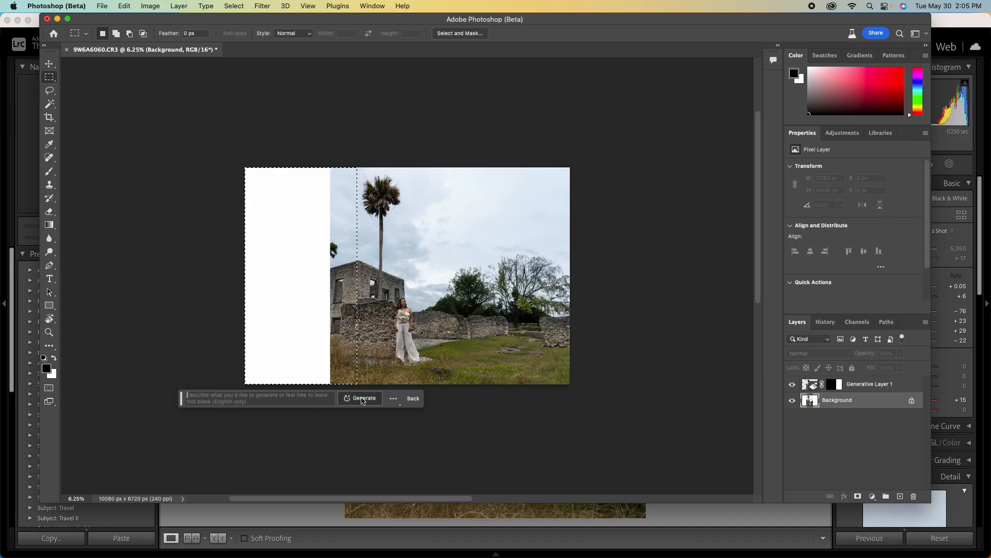
click(363, 398)
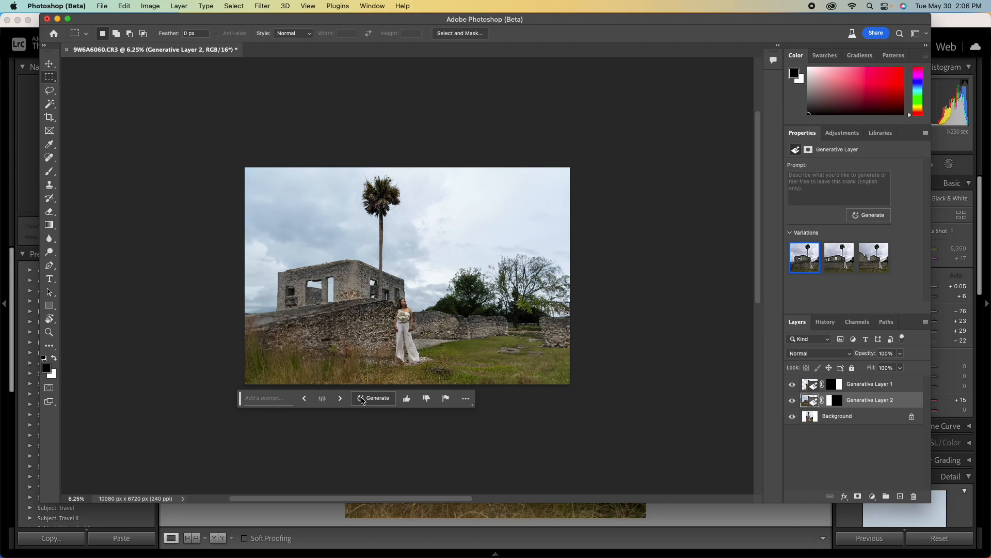
key(v)
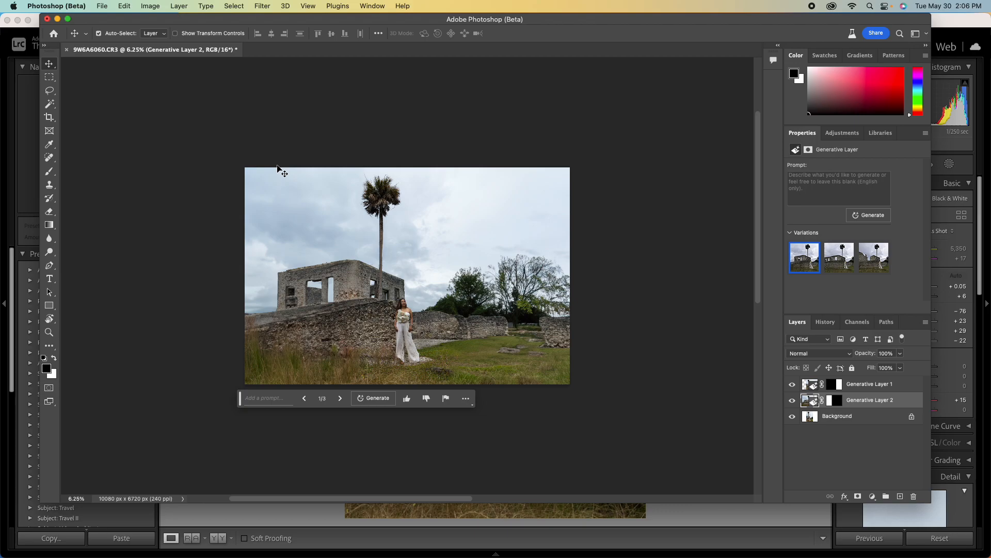
key(super+shift+e)
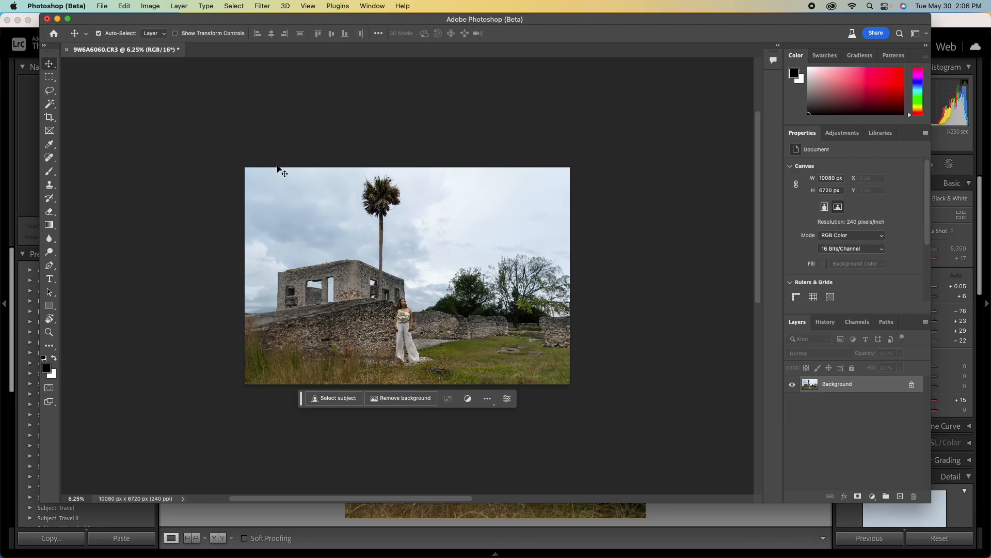
Open Sky Replacement and apply the fiery red sunset with the bright horizon from the Spectacular skies.
click(122, 6)
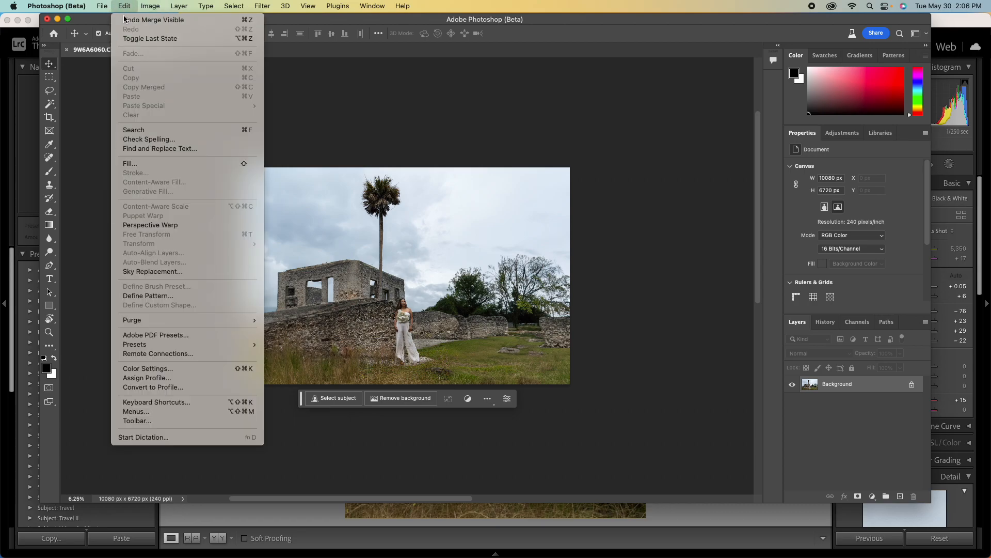
click(153, 271)
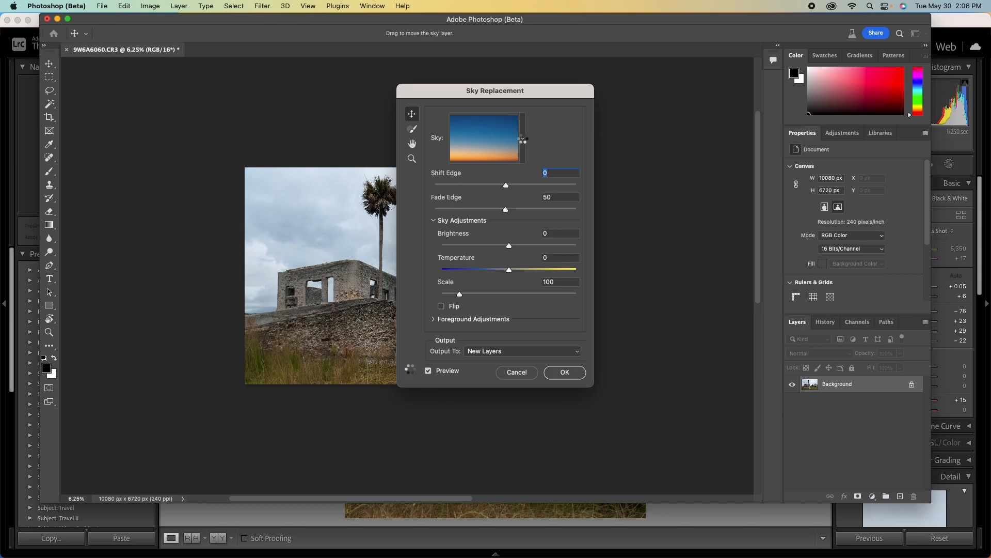
click(523, 141)
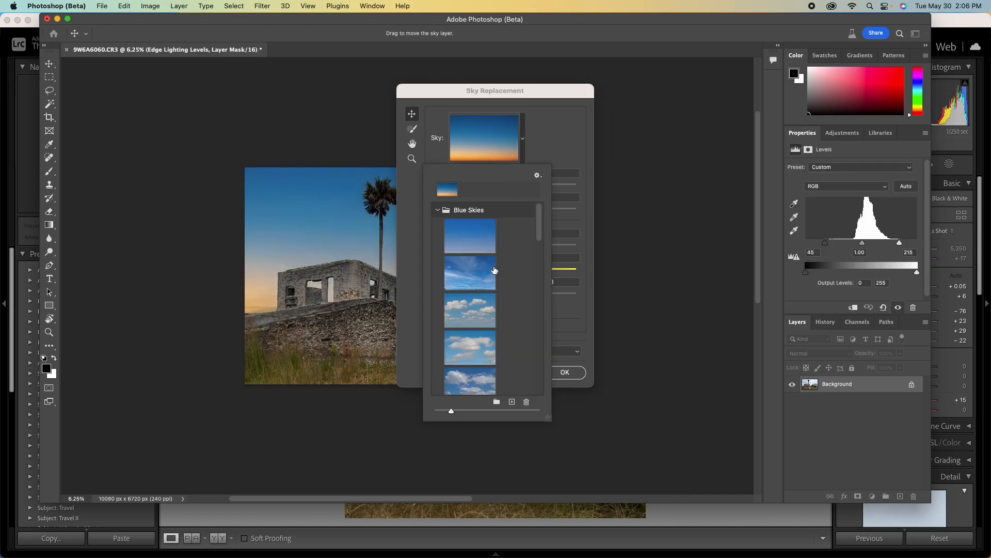
click(439, 211)
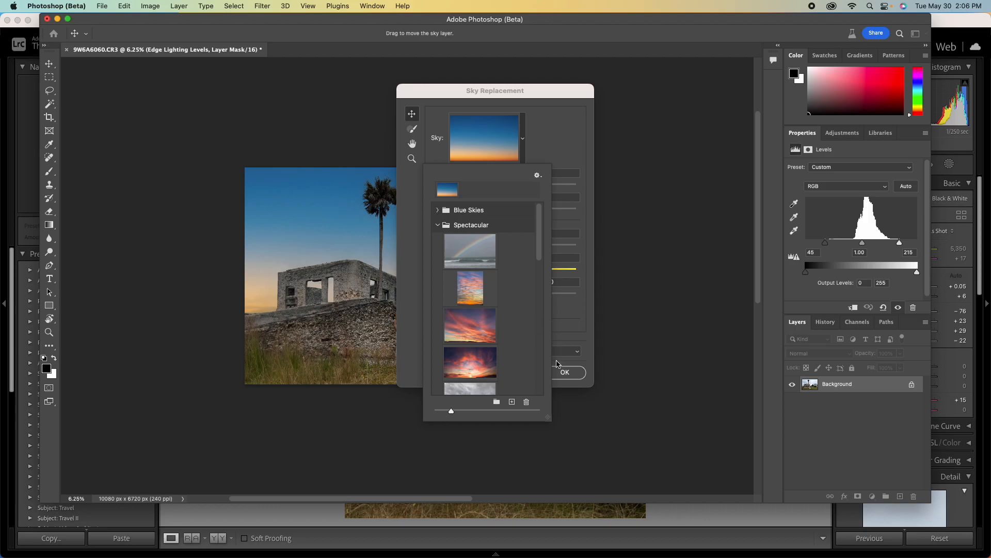
drag(549, 417, 650, 424)
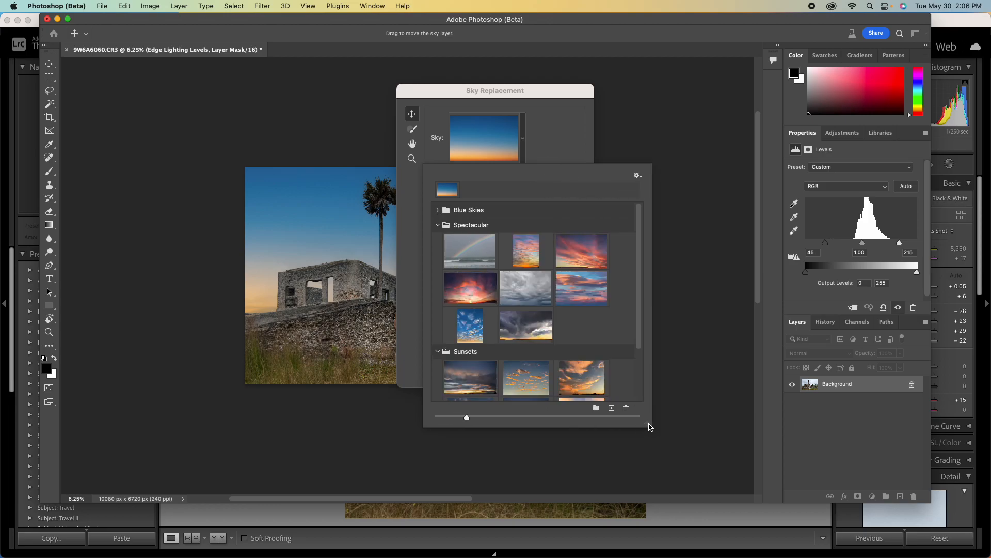
scroll(475, 289, down, 1)
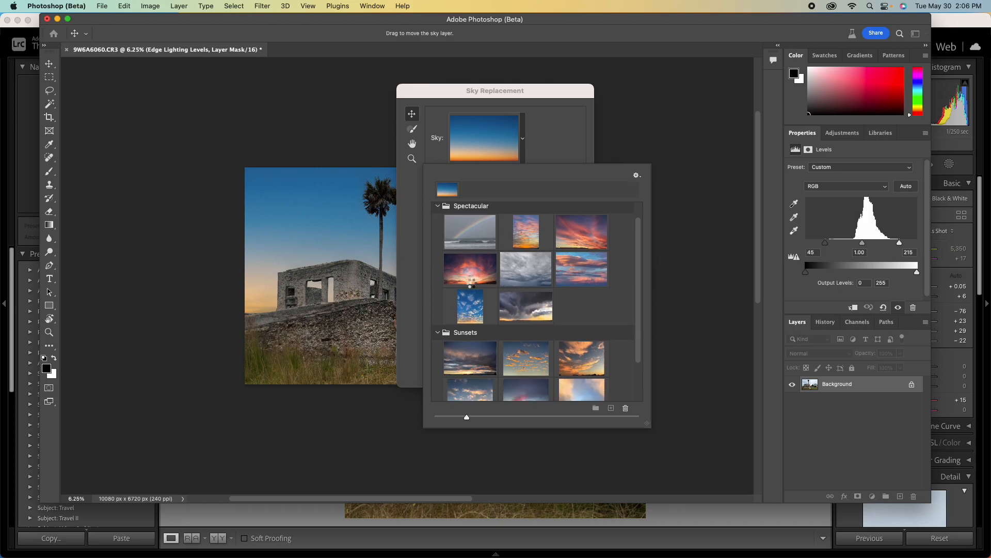
click(468, 273)
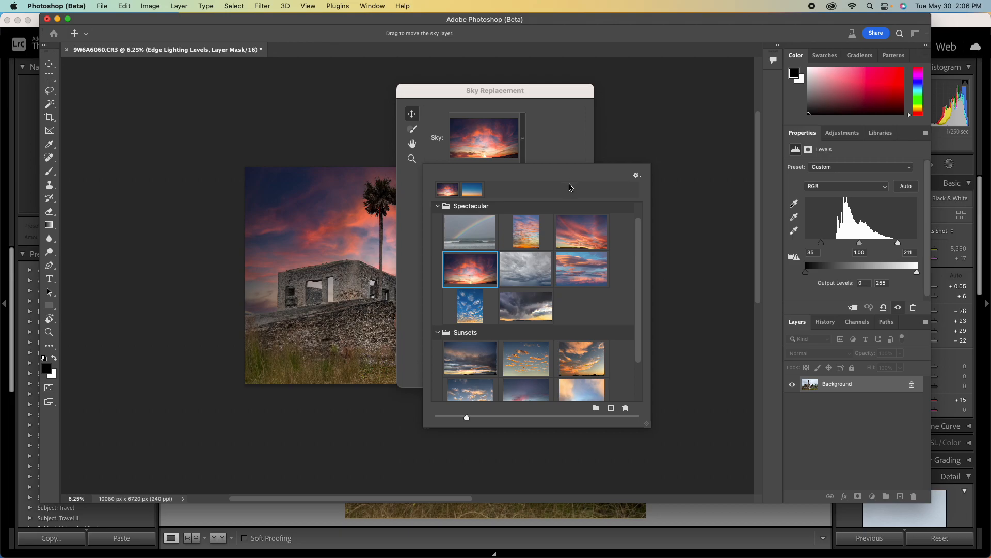
drag(447, 87, 607, 88)
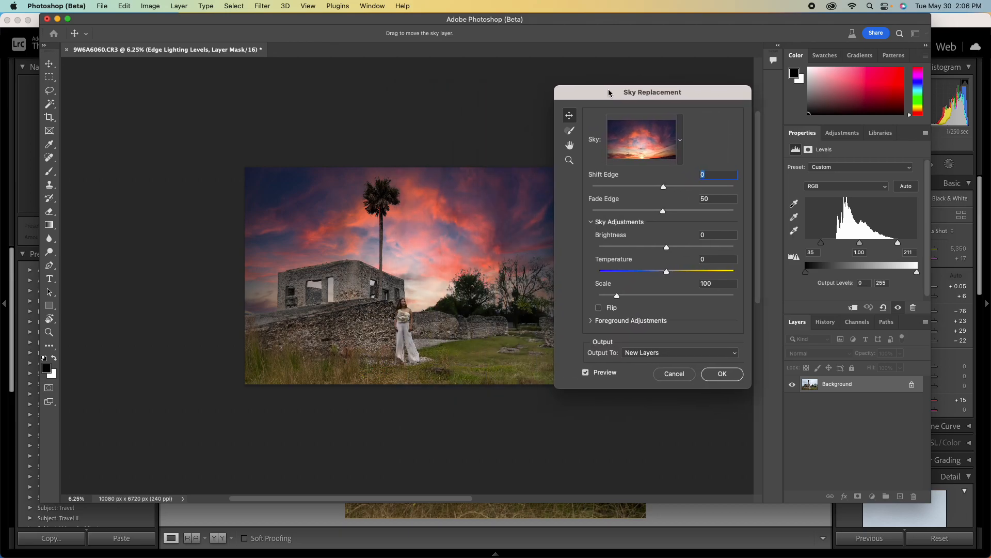
Try the dark storm-cloud sky from Spectacular and three different skies from Sunsets as replacements for the photo's sky.
click(679, 143)
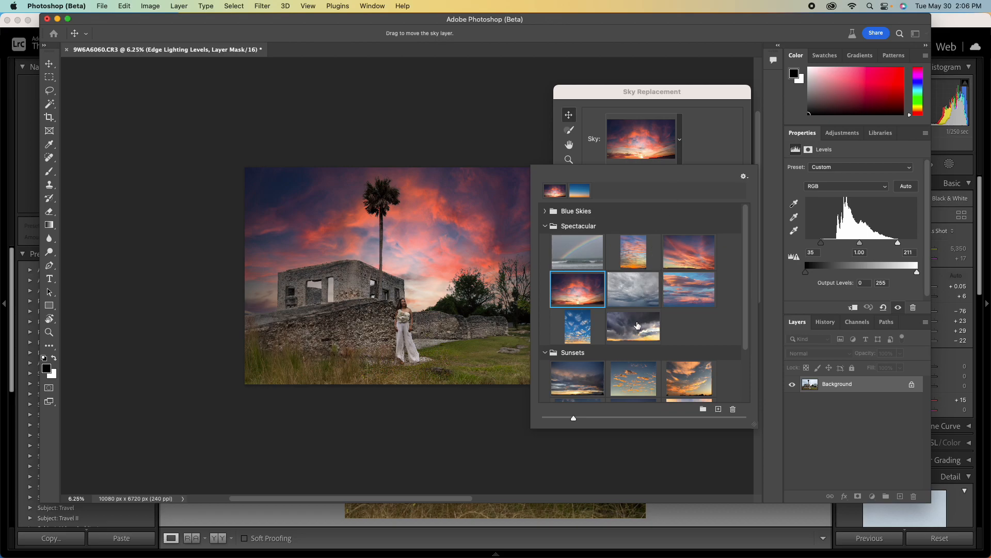
click(637, 328)
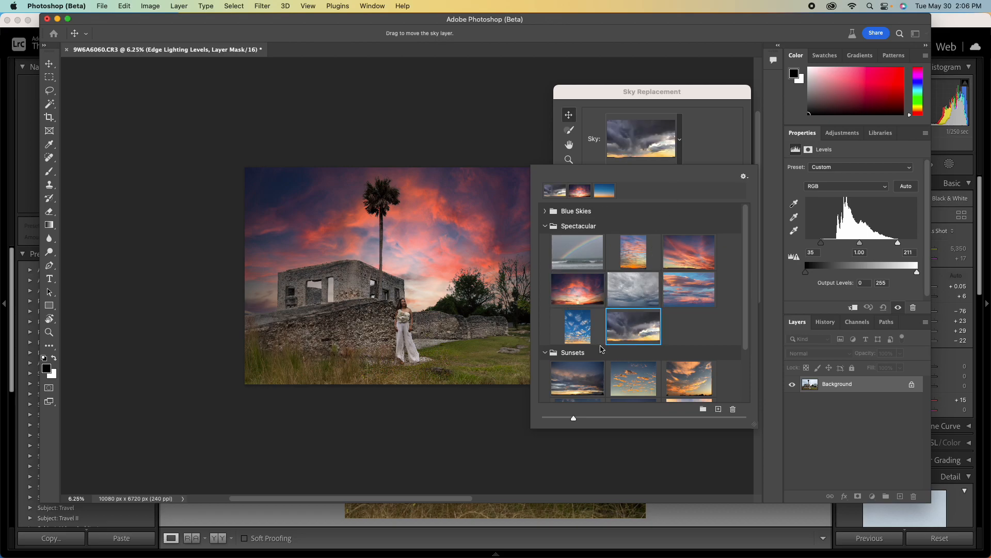
click(584, 381)
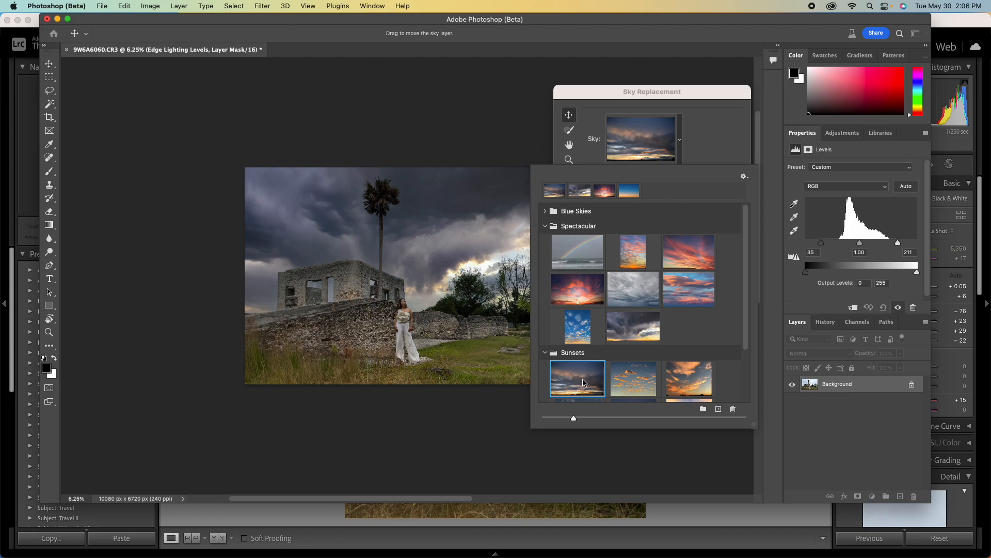
scroll(641, 312, down, 5)
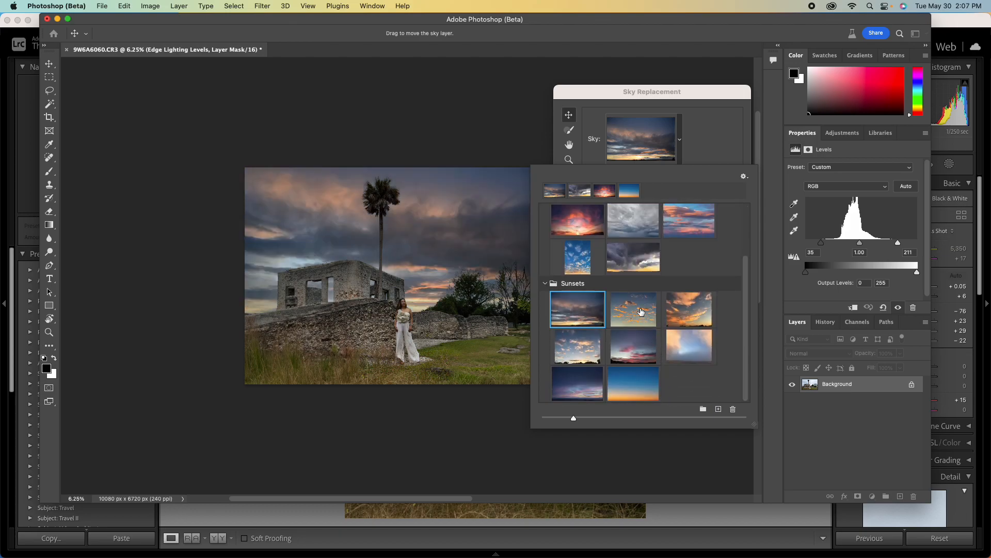
click(636, 317)
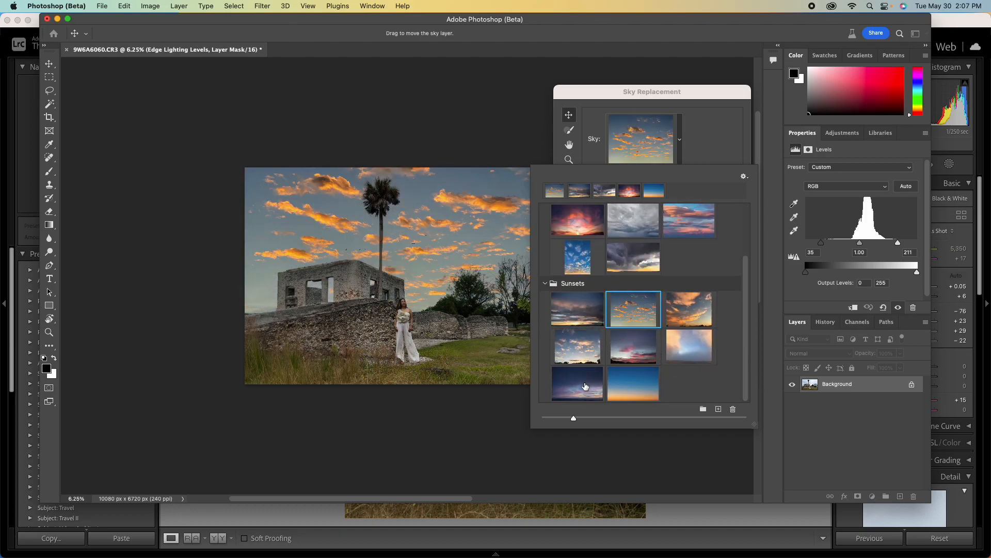
click(584, 382)
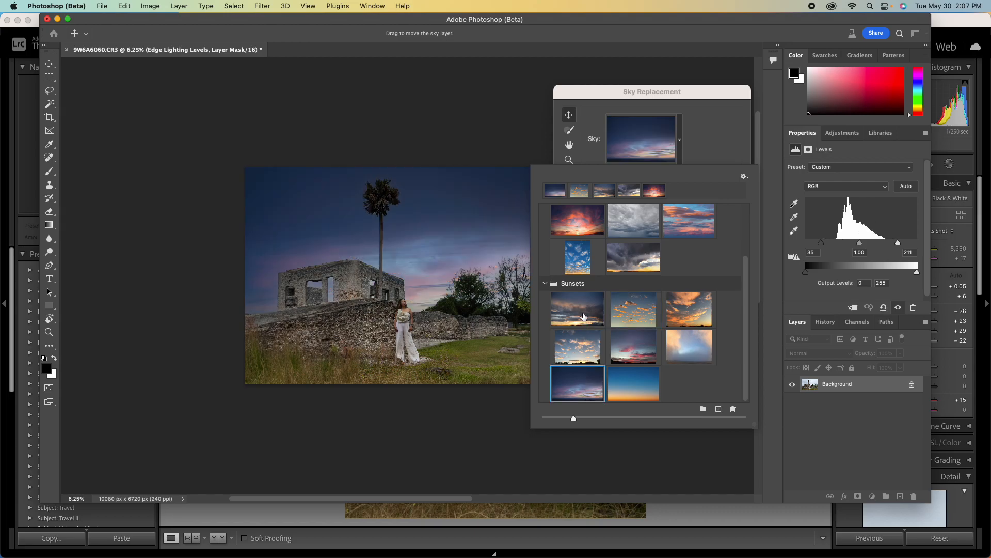
Choose the fiery red sunset with the bright horizon from Spectacular and apply the sky replacement, output to New Layers.
scroll(584, 316, up, 3)
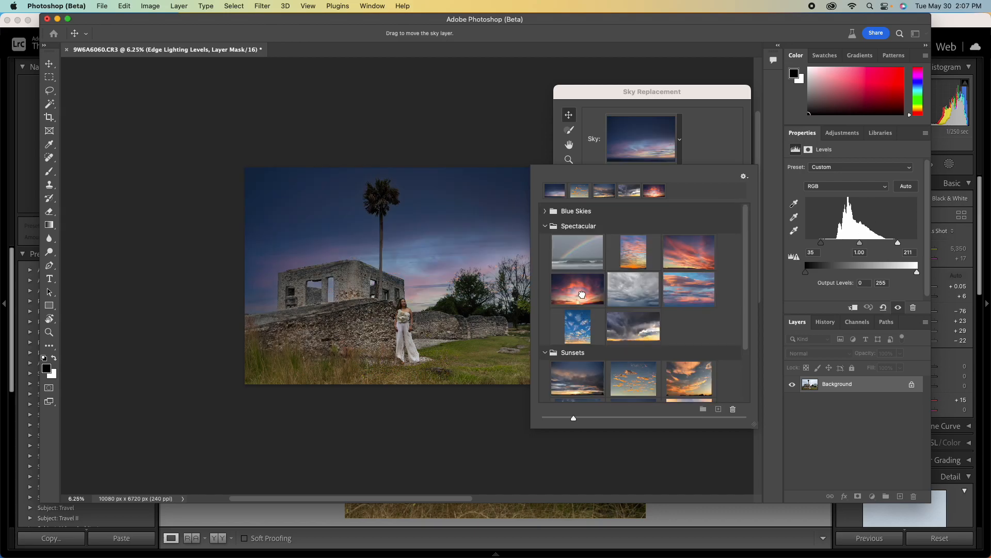
click(582, 294)
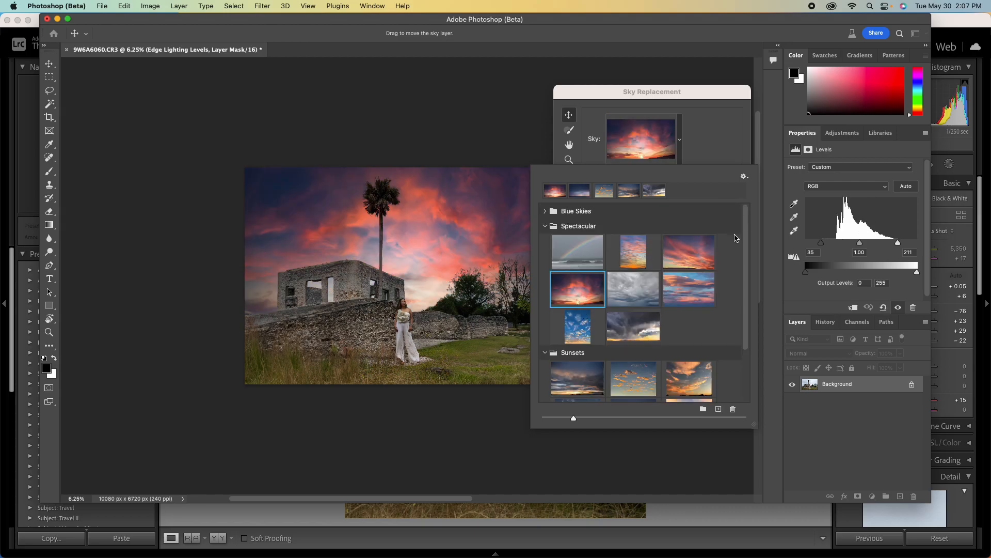
click(717, 142)
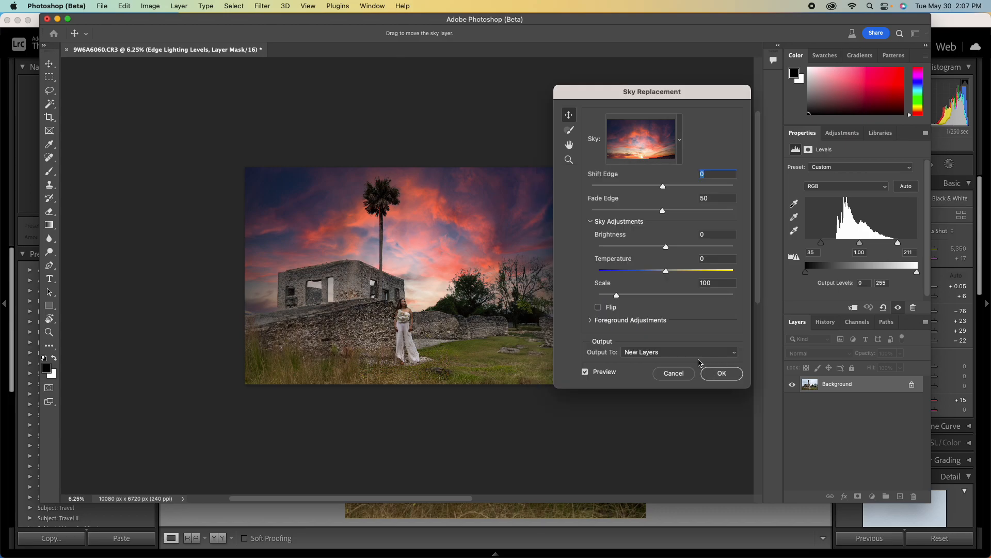
click(724, 374)
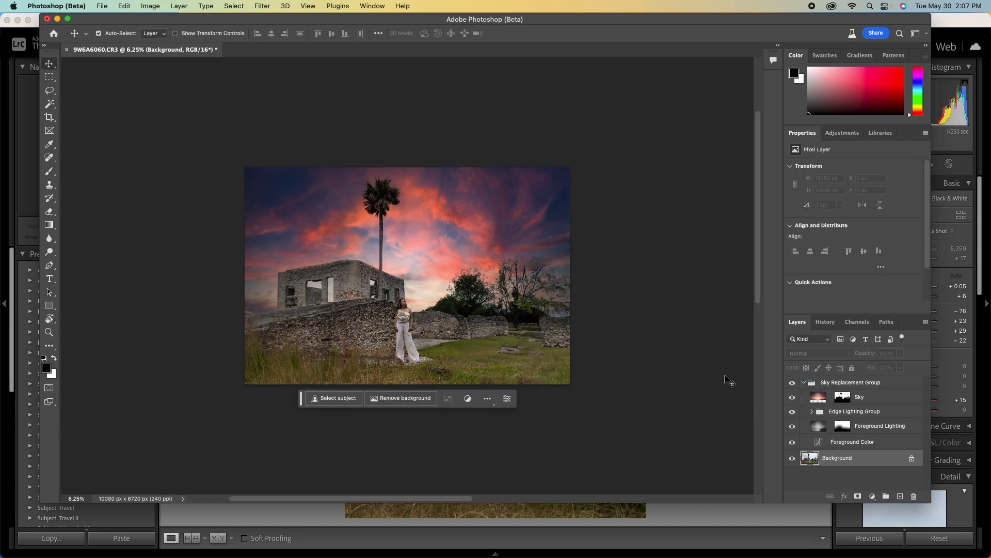
Collapse the Sky Replacement Group and merge all visible layers into the Background.
click(803, 382)
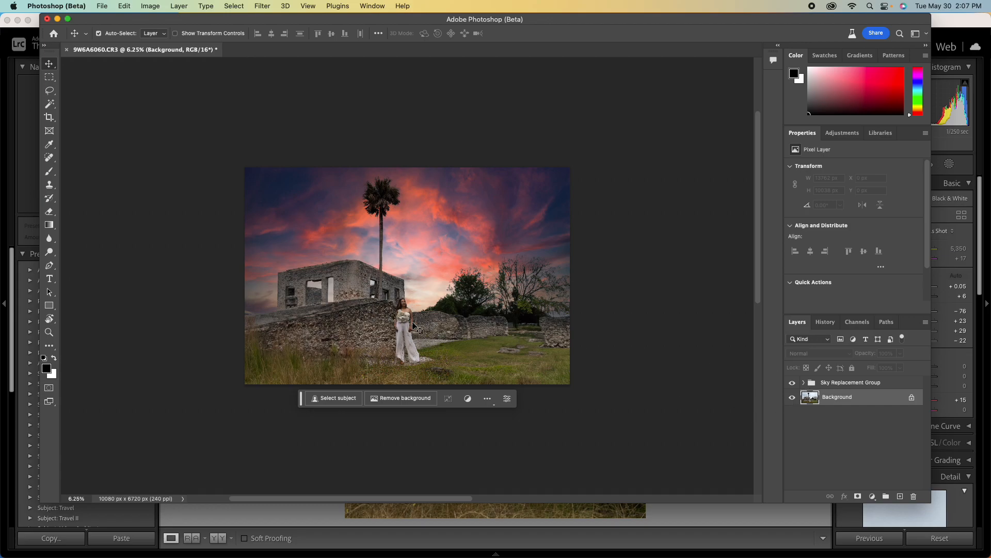
key(z)
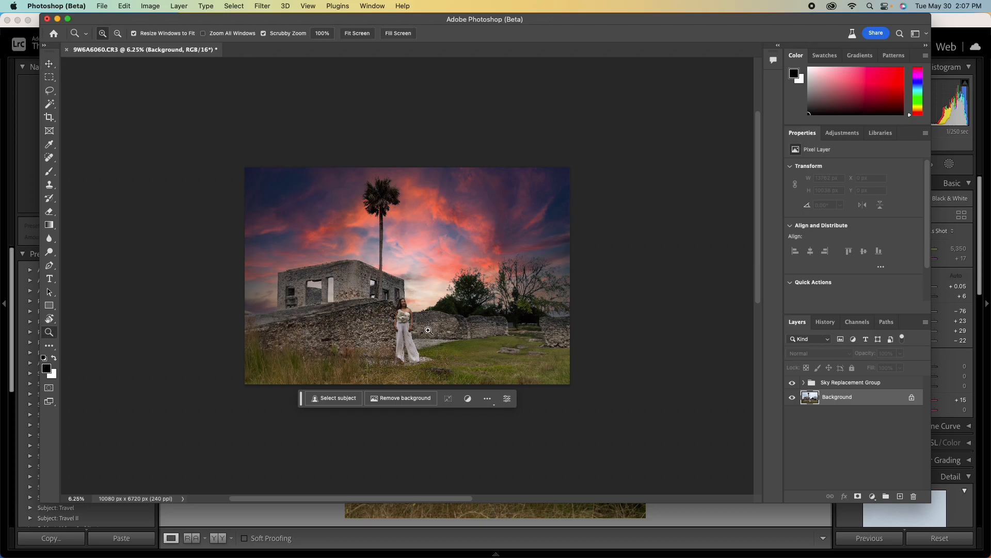
drag(406, 332, 444, 320)
drag(430, 325, 430, 327)
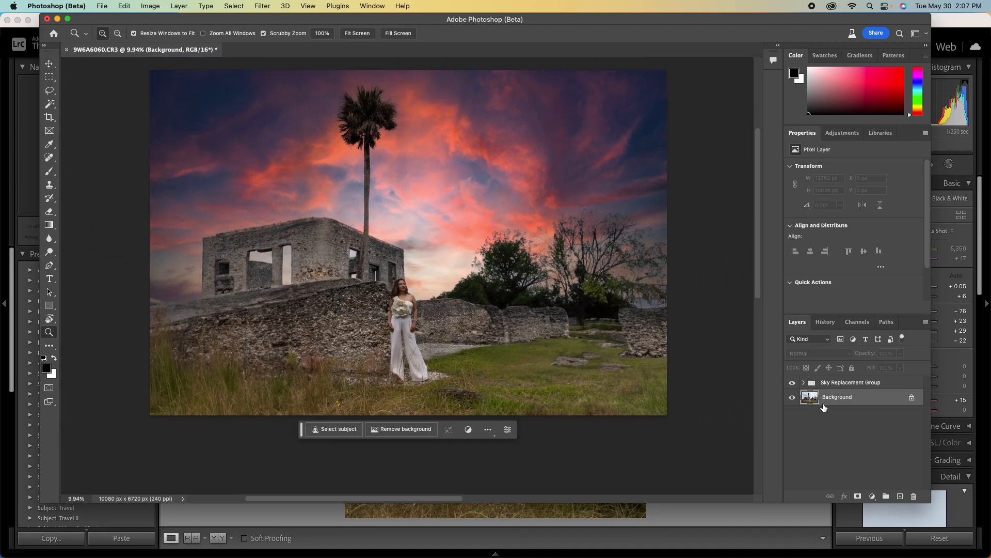
key(super+shift+e)
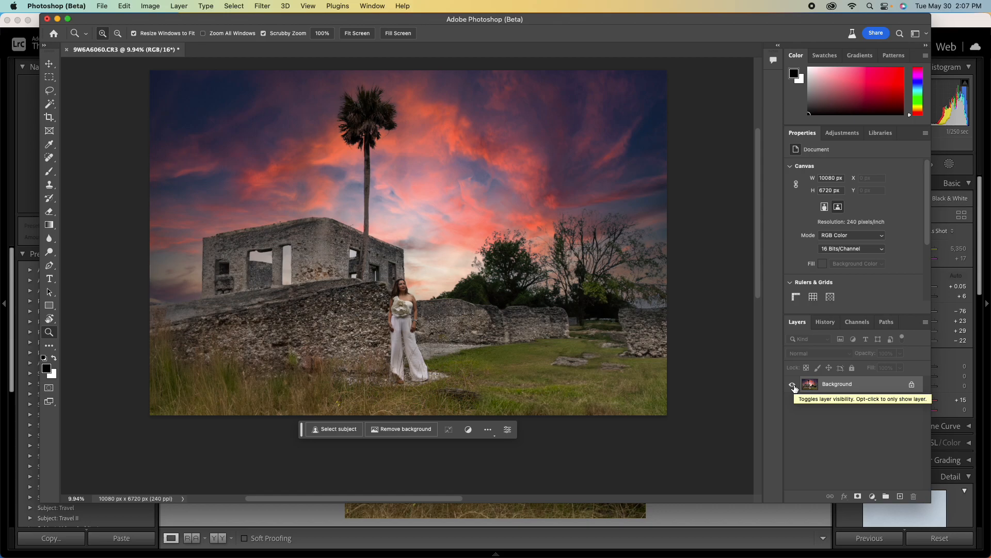
Apply an automatic Levels correction to the merged image.
key(super+l)
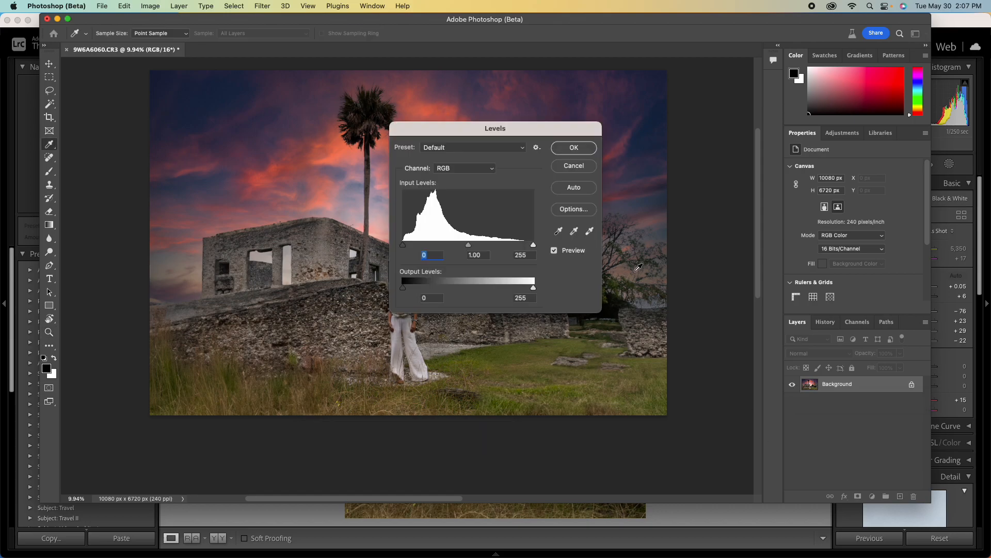
click(573, 187)
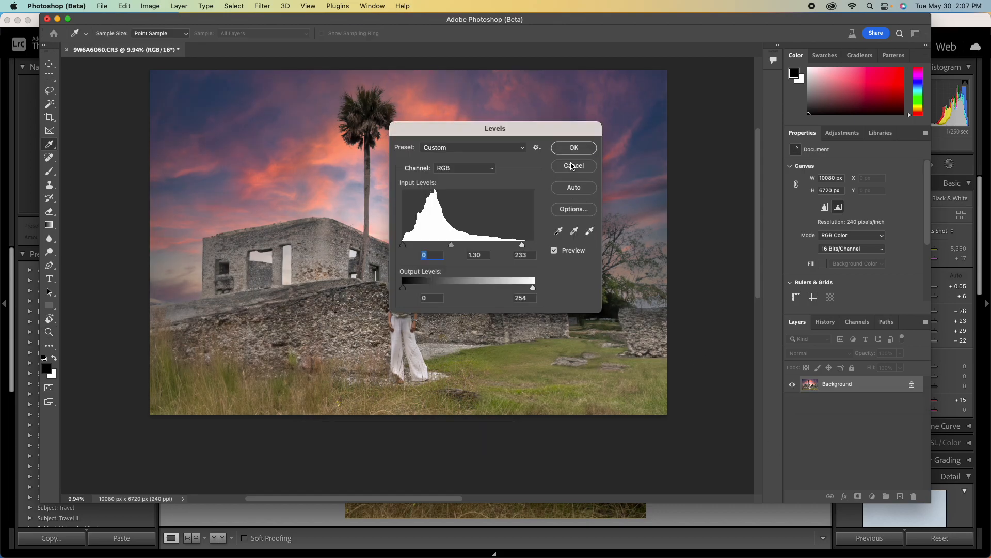
click(573, 148)
key(z)
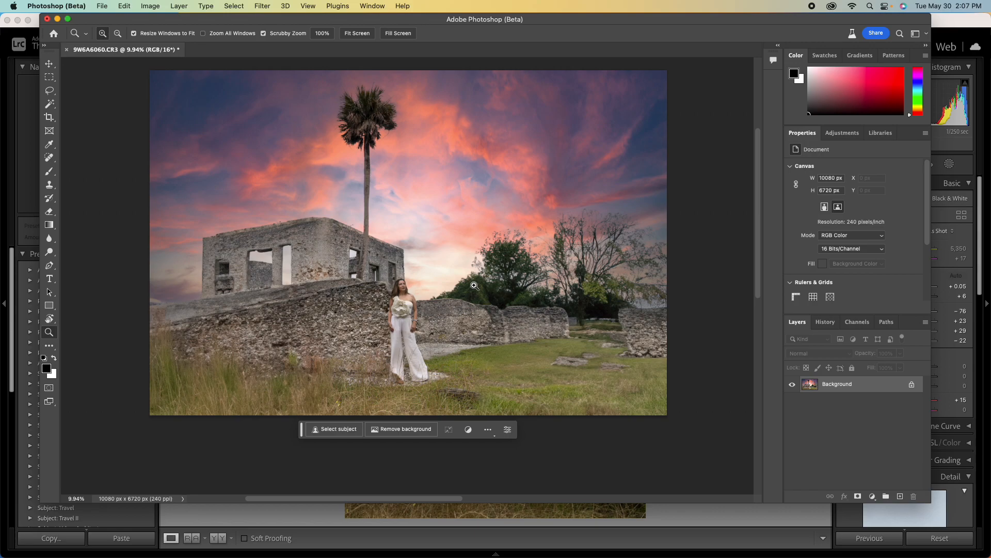
Apply an automatic Curves correction to the merged image.
key(super+m)
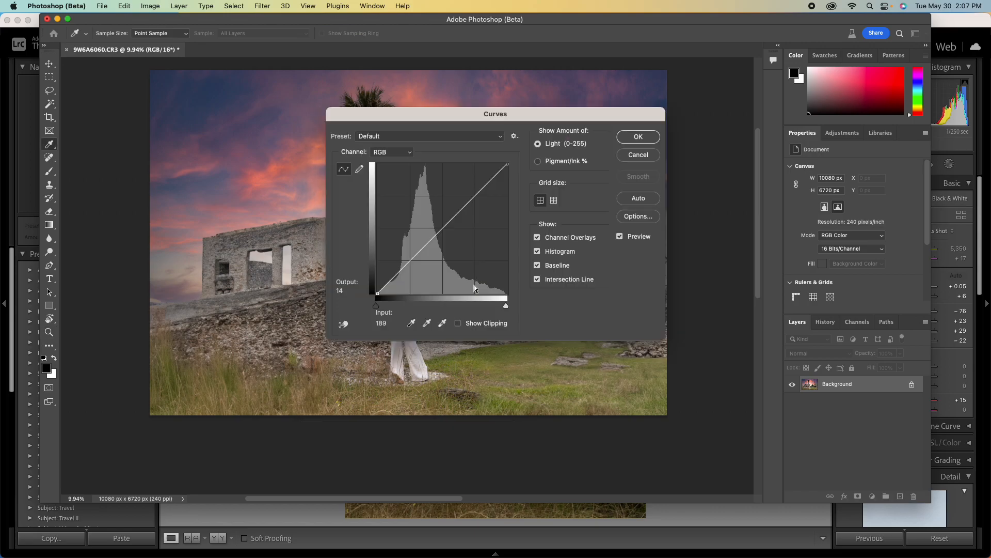
click(636, 200)
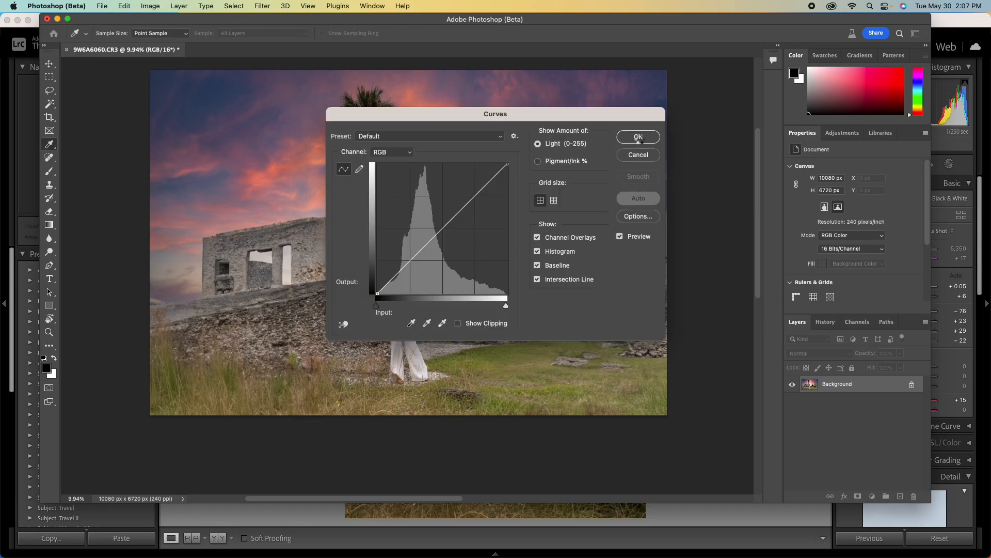
click(639, 137)
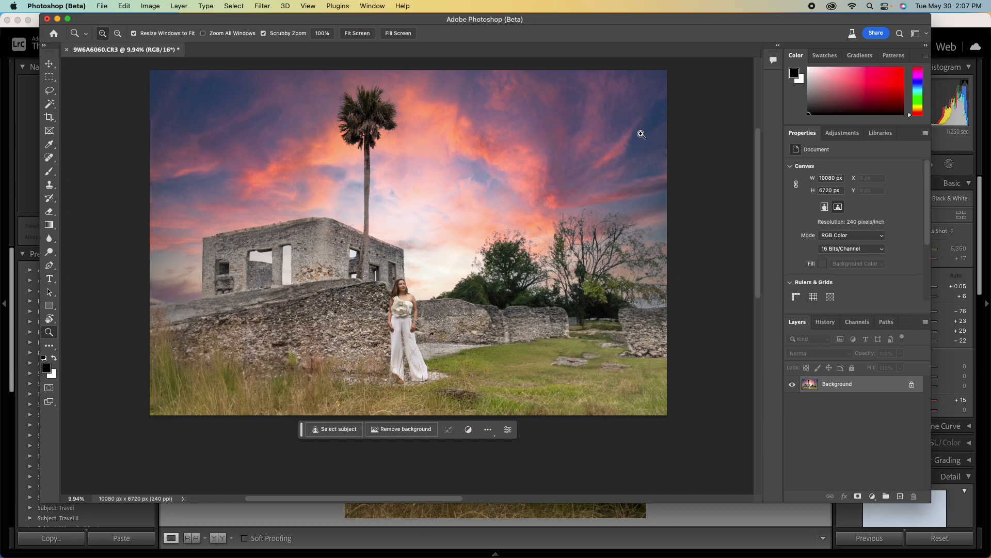
Lasso the grassy area and low walls right of the woman, and run Generative Fill there with the prompt "White horse".
click(49, 91)
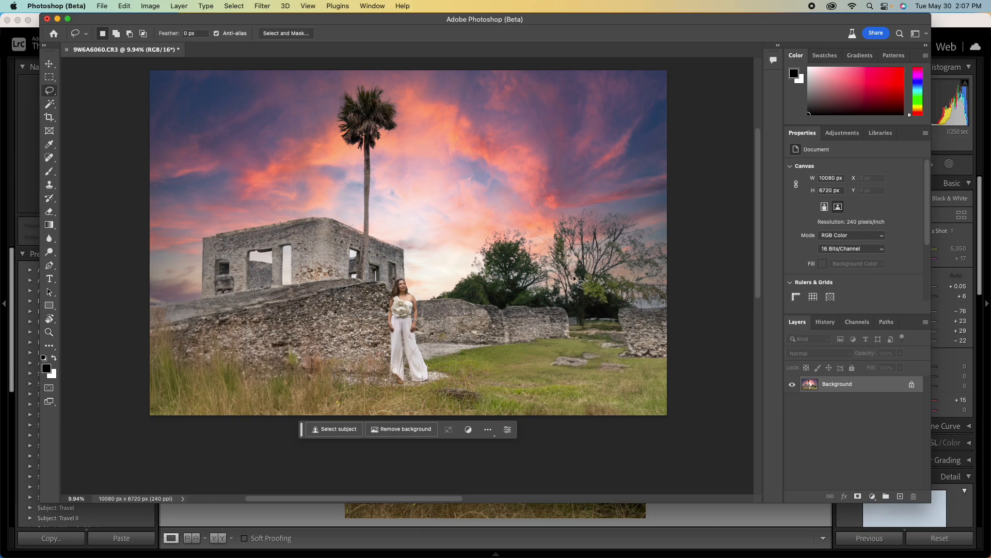
mouse_move(571, 283)
mouse_down()
mouse_move(495, 295)
mouse_move(471, 342)
mouse_move(511, 413)
mouse_move(614, 422)
mouse_move(668, 399)
mouse_move(652, 302)
mouse_move(608, 275)
mouse_move(550, 273)
mouse_up()
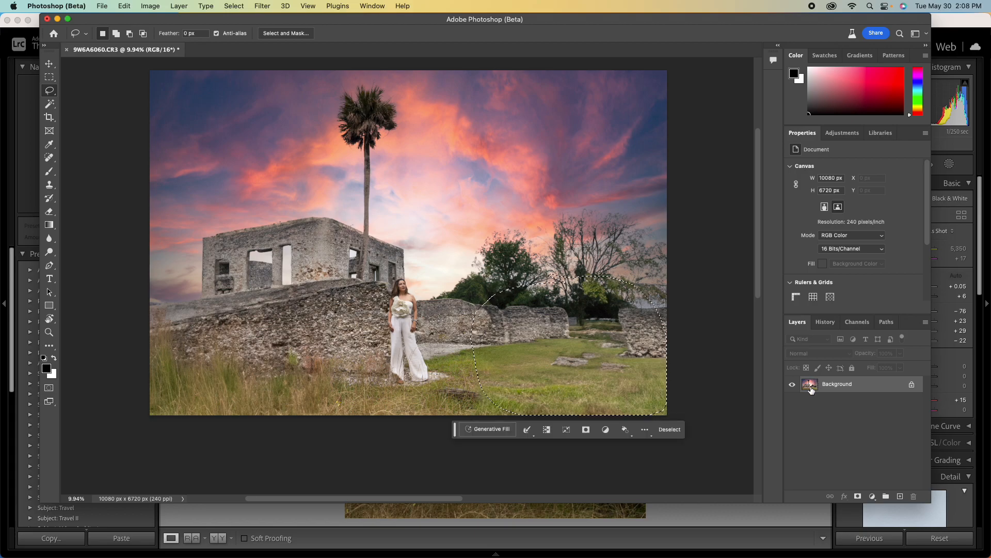
click(489, 429)
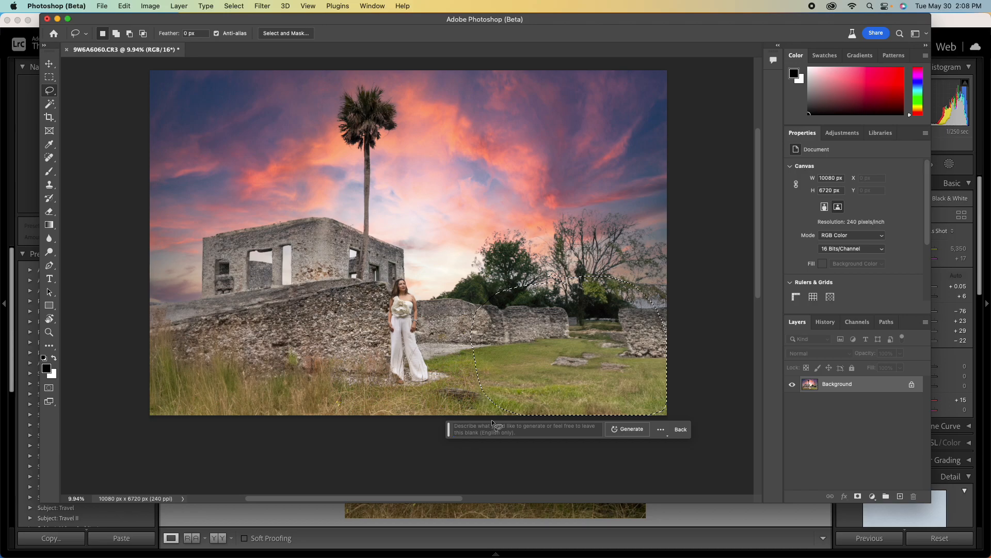
text(White horse)
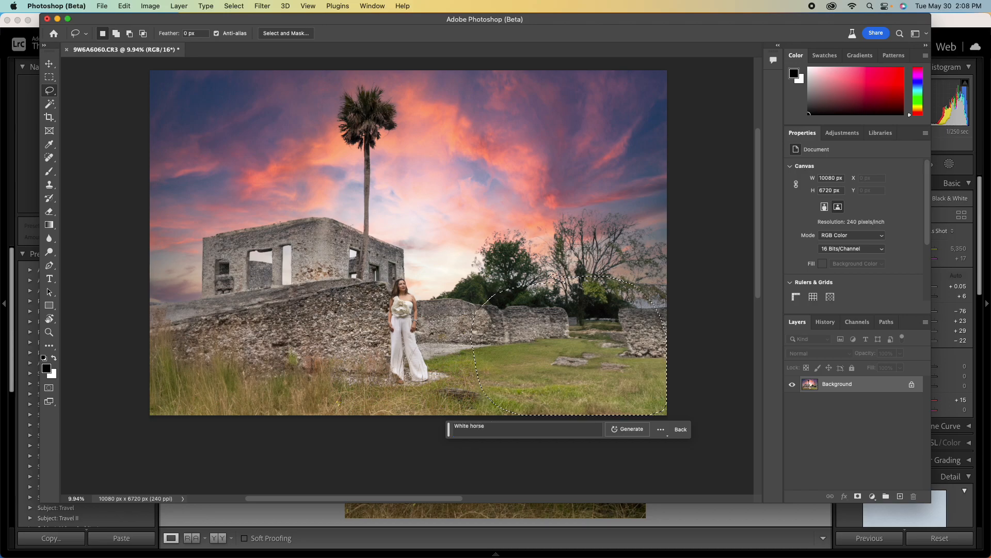
key(Return)
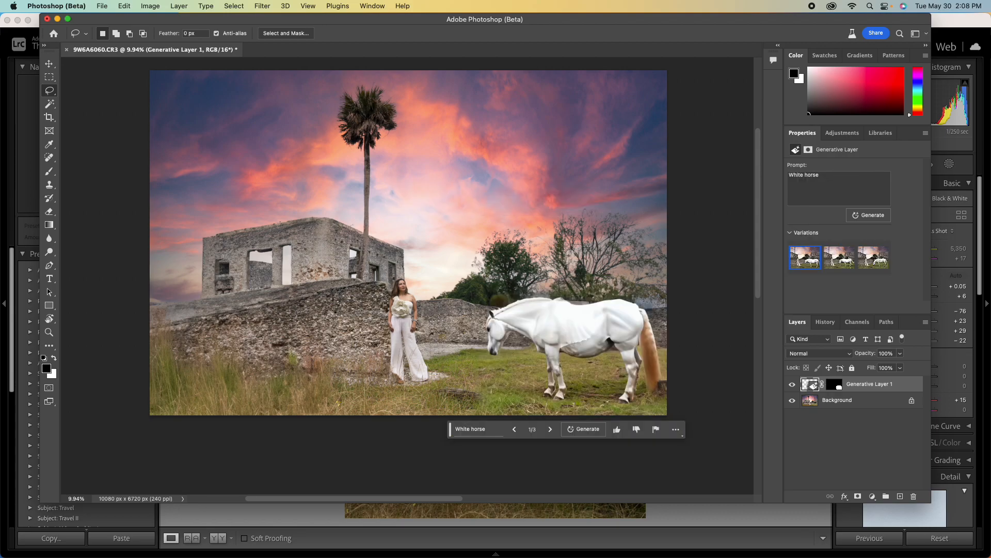
Choose the third white horse variation, merge the visible layers into the Background, and switch to the Move tool.
click(842, 259)
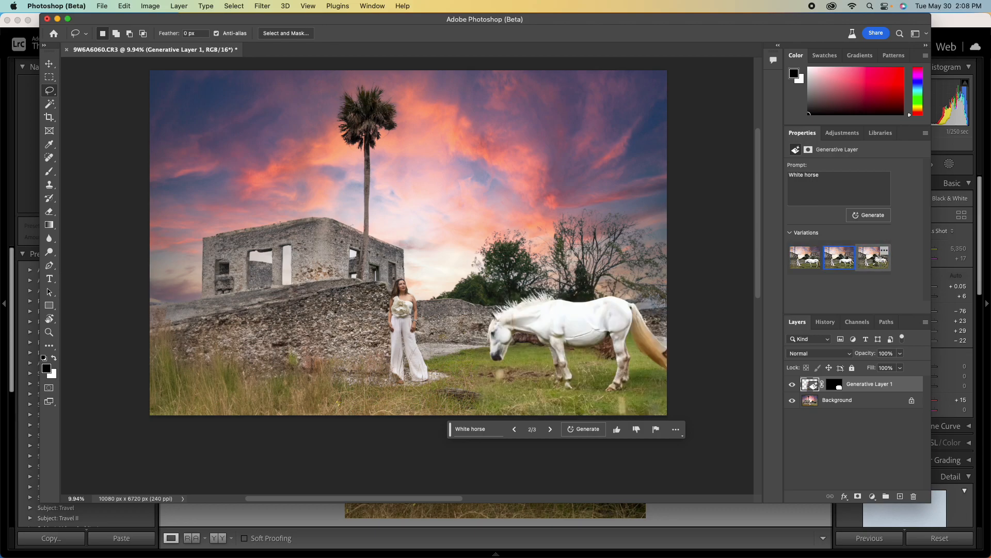
click(873, 258)
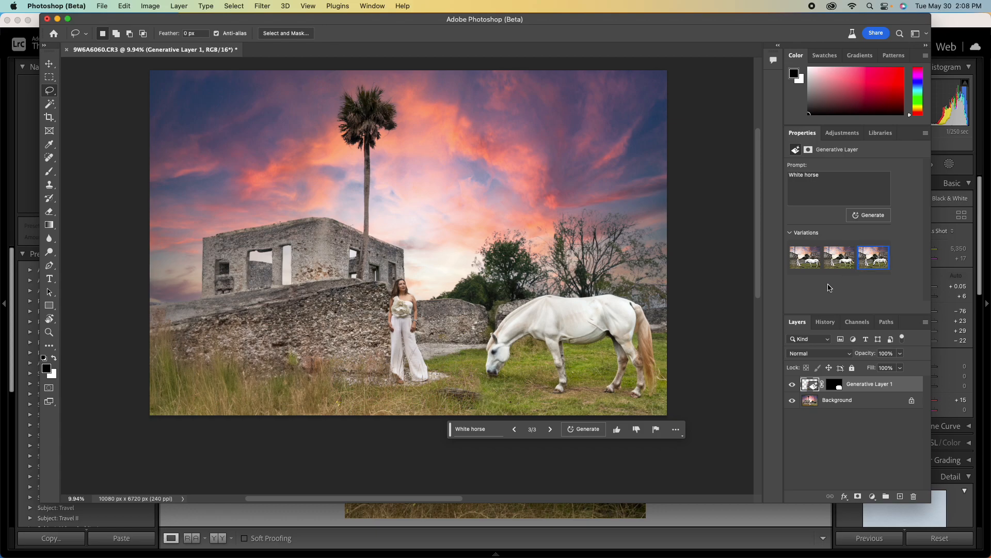
click(840, 403)
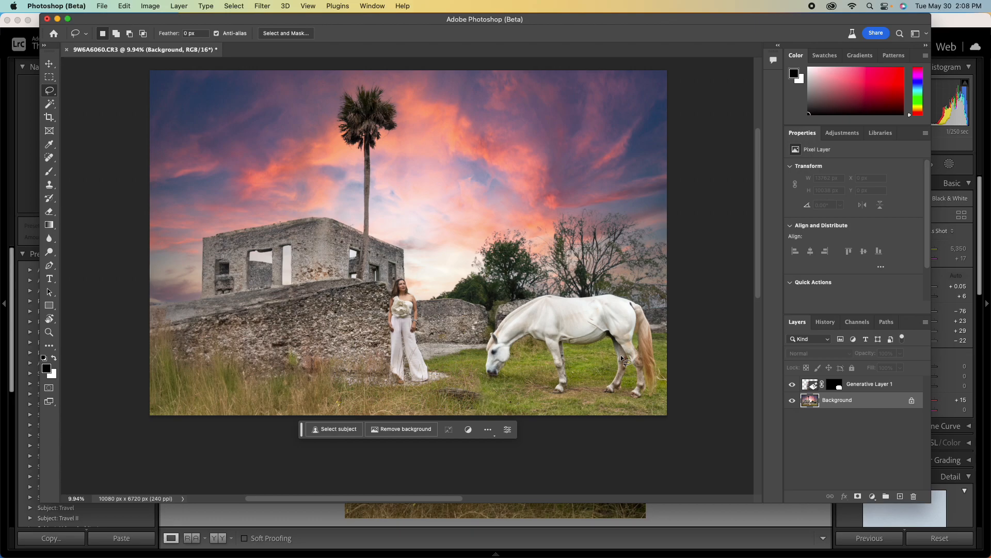
key(shift+super+e)
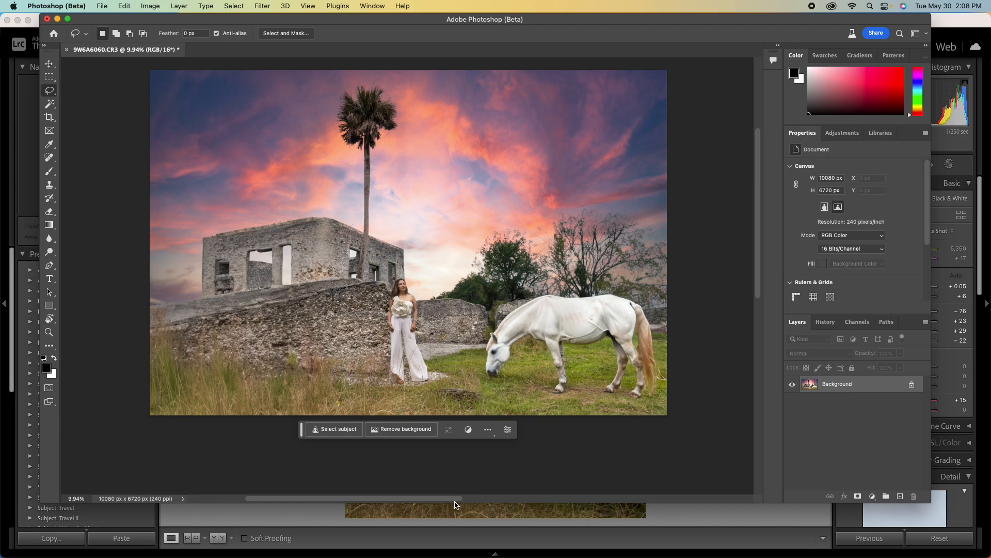
click(49, 63)
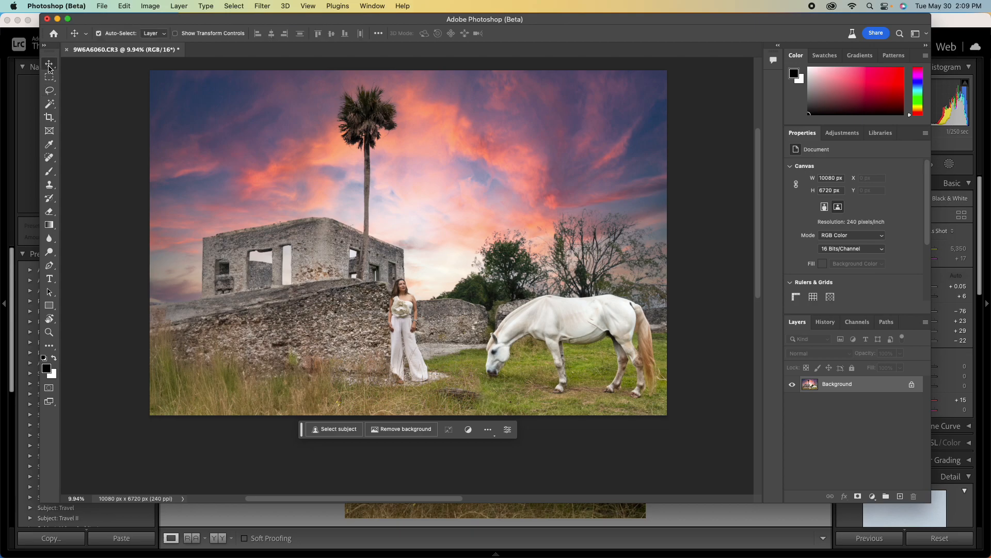